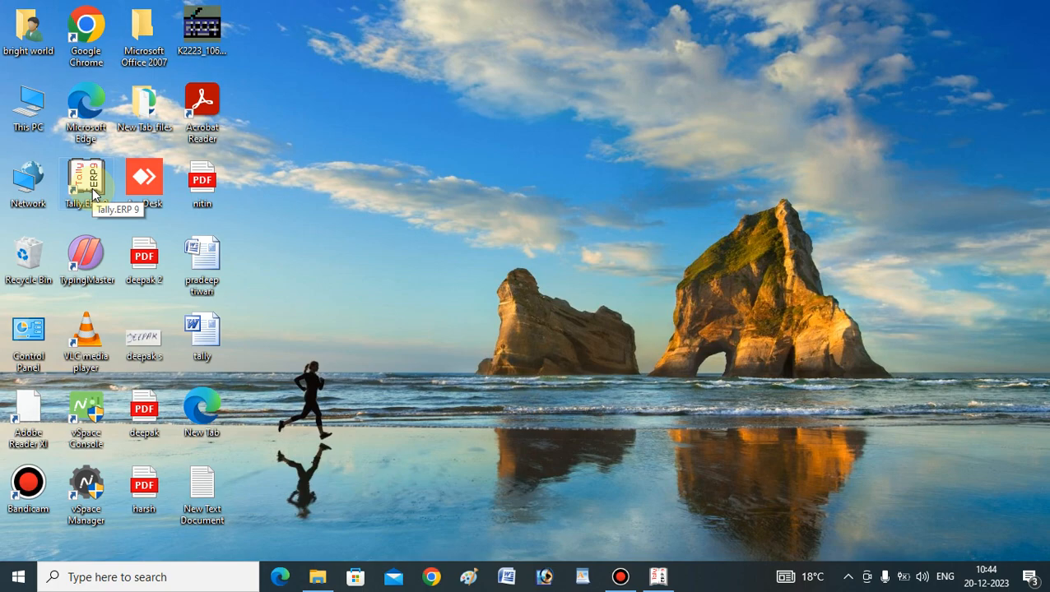
# Step: Switch to Tally.ERP 9 and open a new sales voucher for Bright World Computer Institute
pyautogui.rightClick(376, 144)
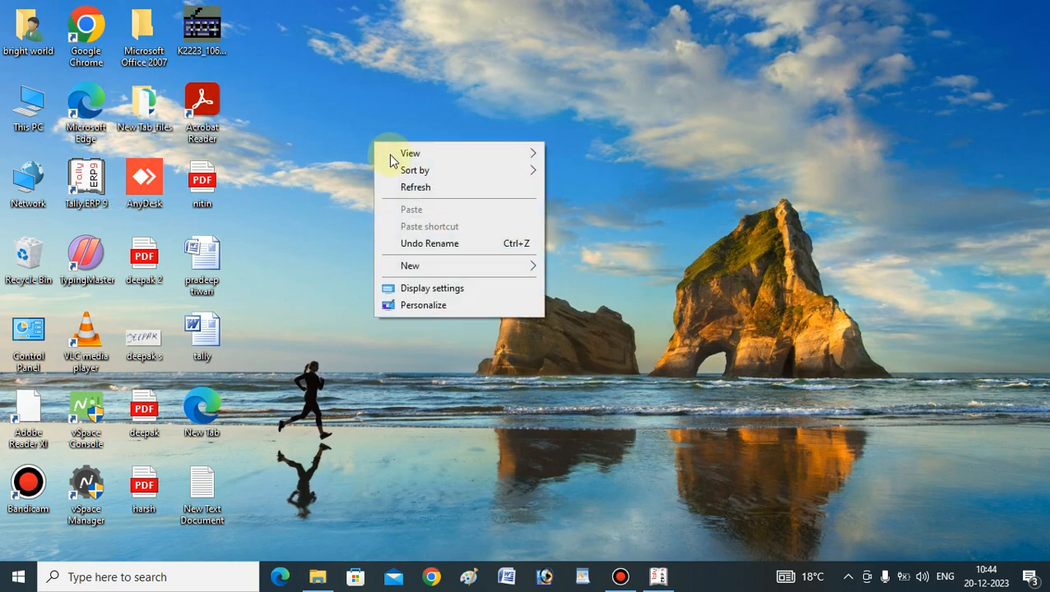
pyautogui.click(418, 188)
pyautogui.click(86, 179)
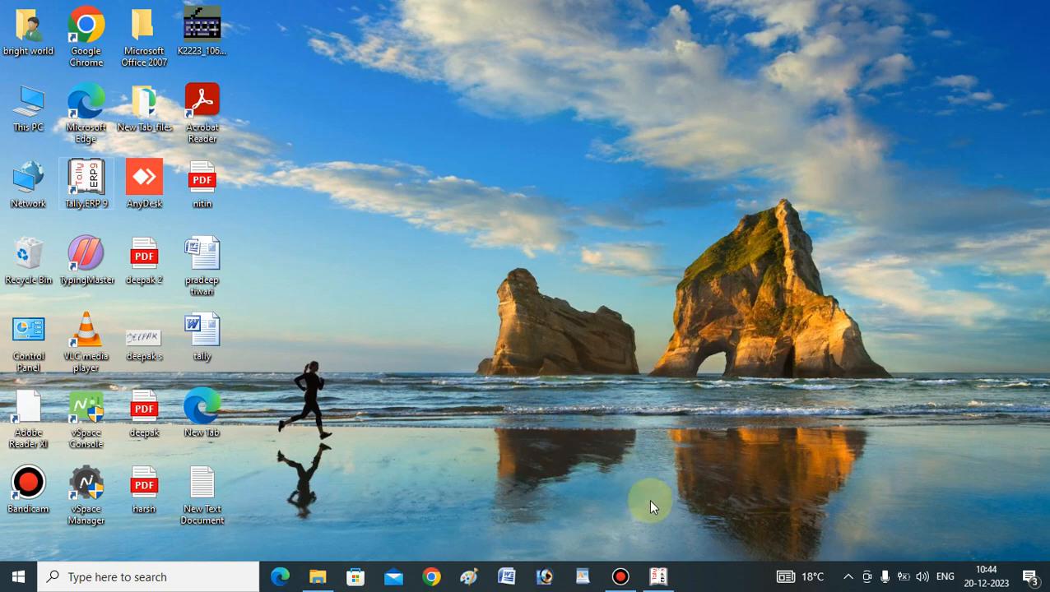
pyautogui.click(656, 576)
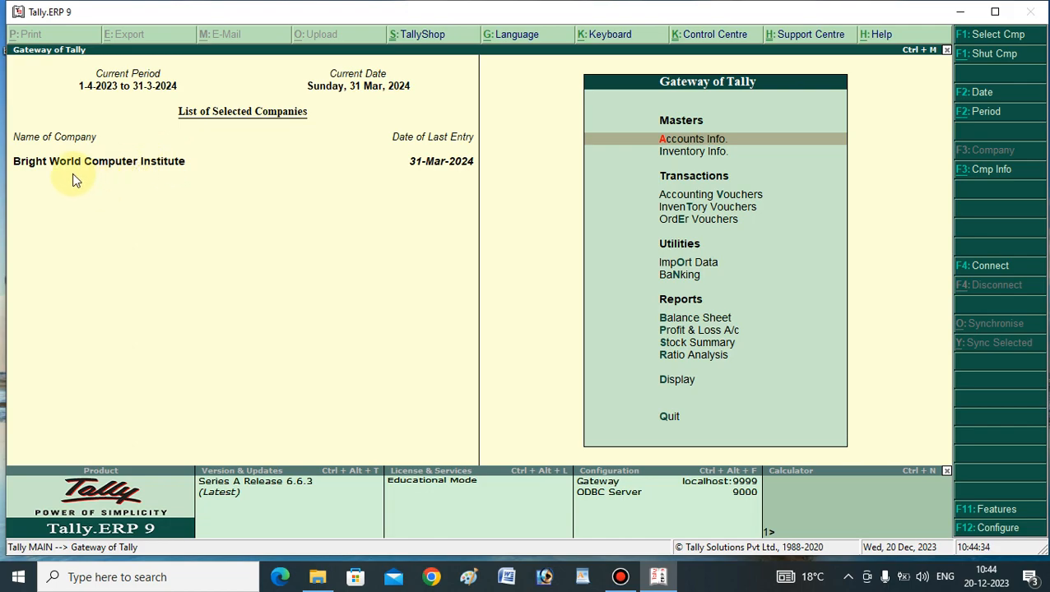
pyautogui.click(683, 195)
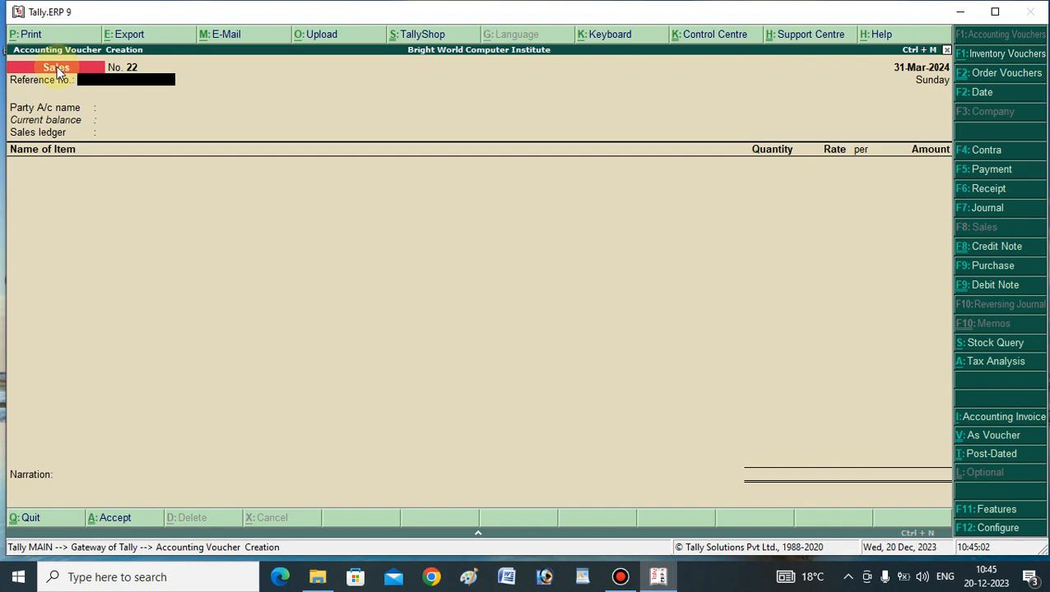
# Step: Choose Customer 3 as the party account, end the delivery note list, and return from the party details to the party name
pyautogui.press('Return')
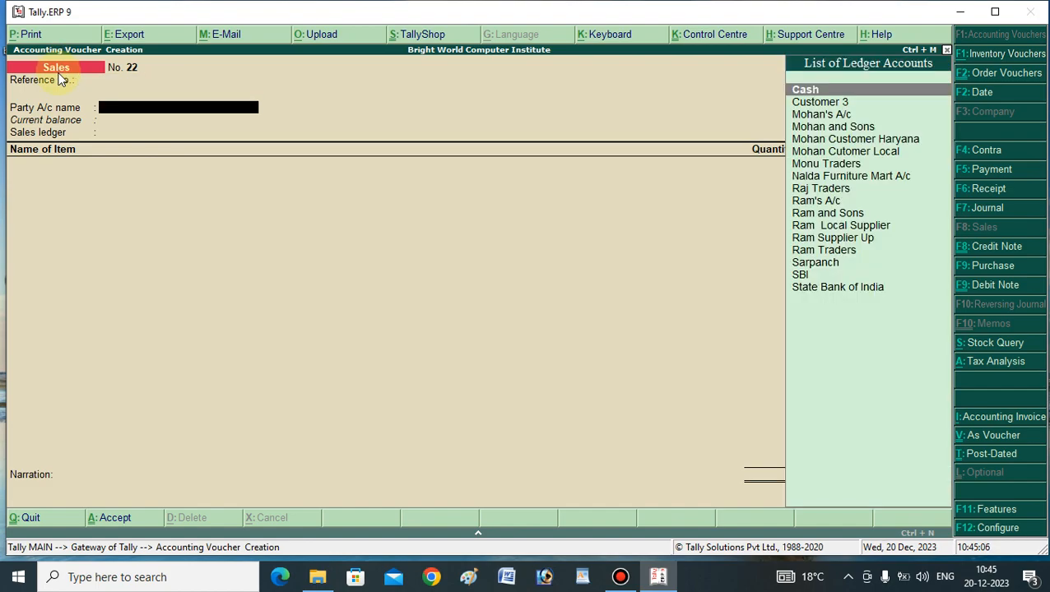
pyautogui.write('Cu')
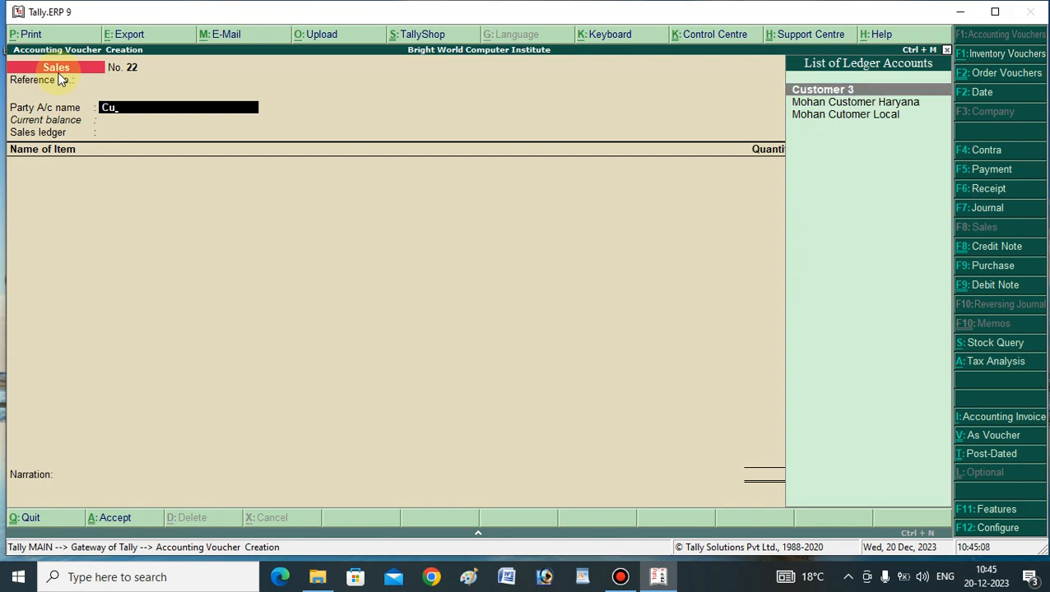
pyautogui.press('Return')
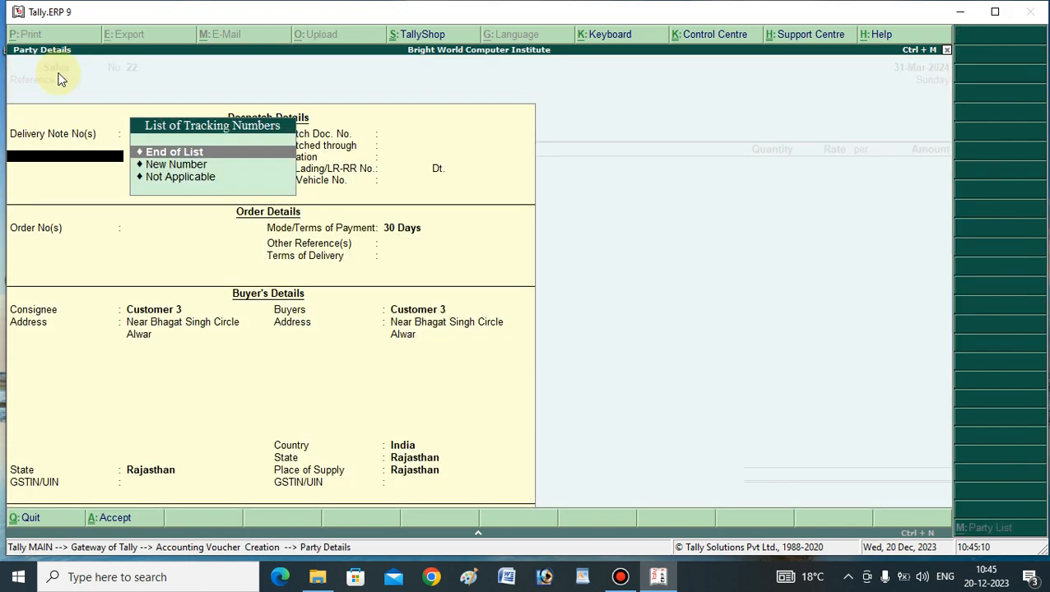
pyautogui.press('Return')
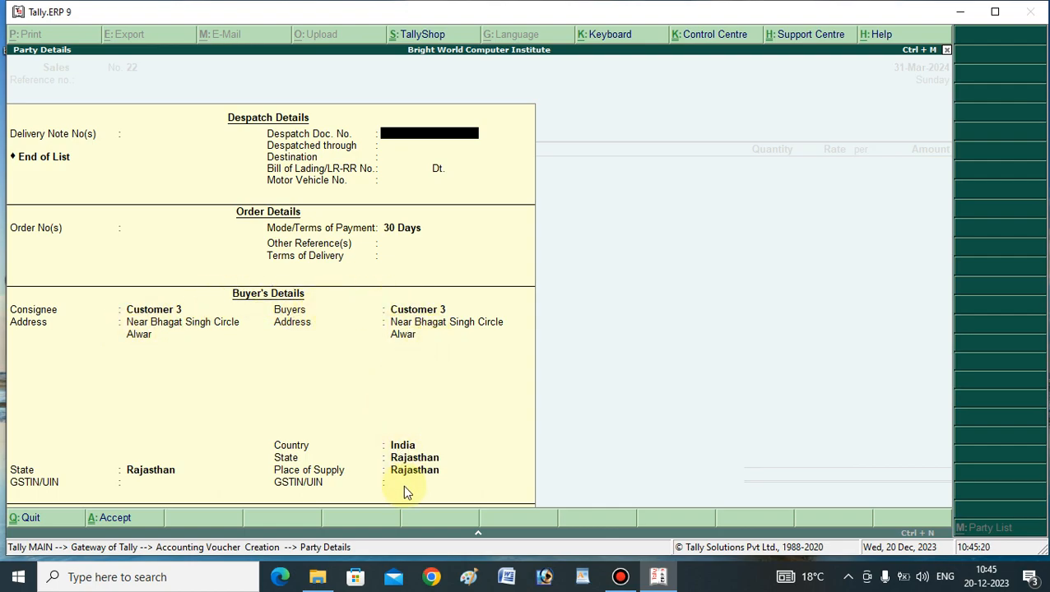
pyautogui.click(673, 288)
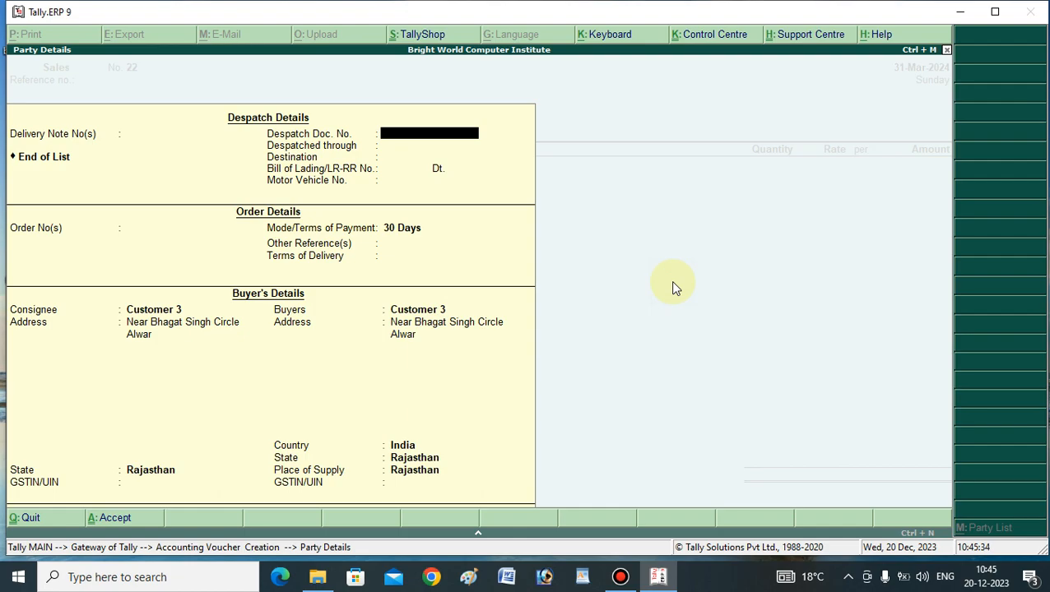
pyautogui.press('BackSpace')
pyautogui.press('BackSpace')
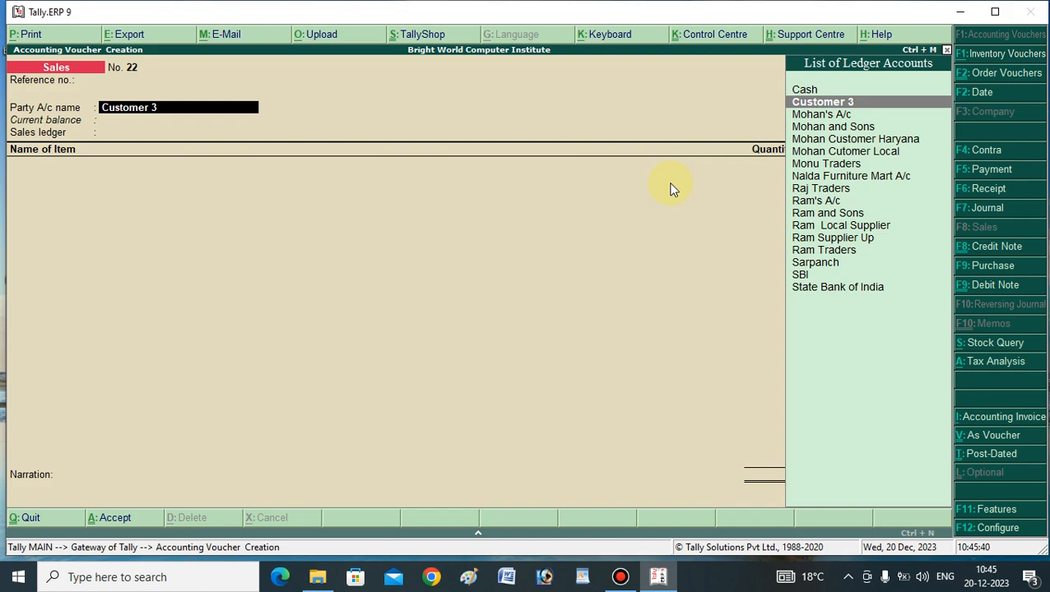
# Step: Configure the sales invoice with supplementary details set to No and printing of the party's default name and address set to Yes
pyautogui.click(988, 532)
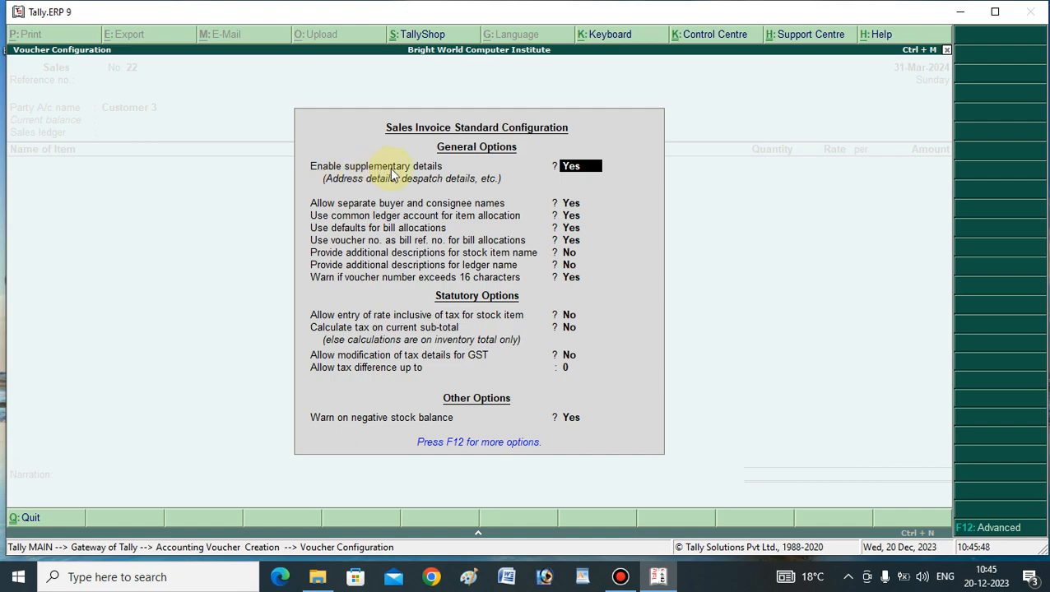
pyautogui.write('n')
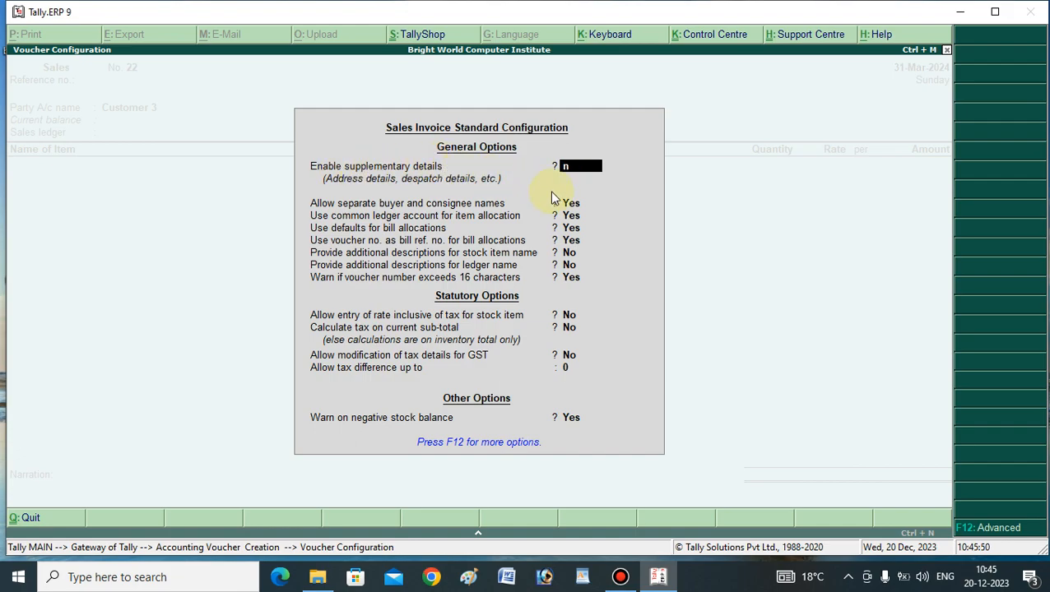
pyautogui.press('Return')
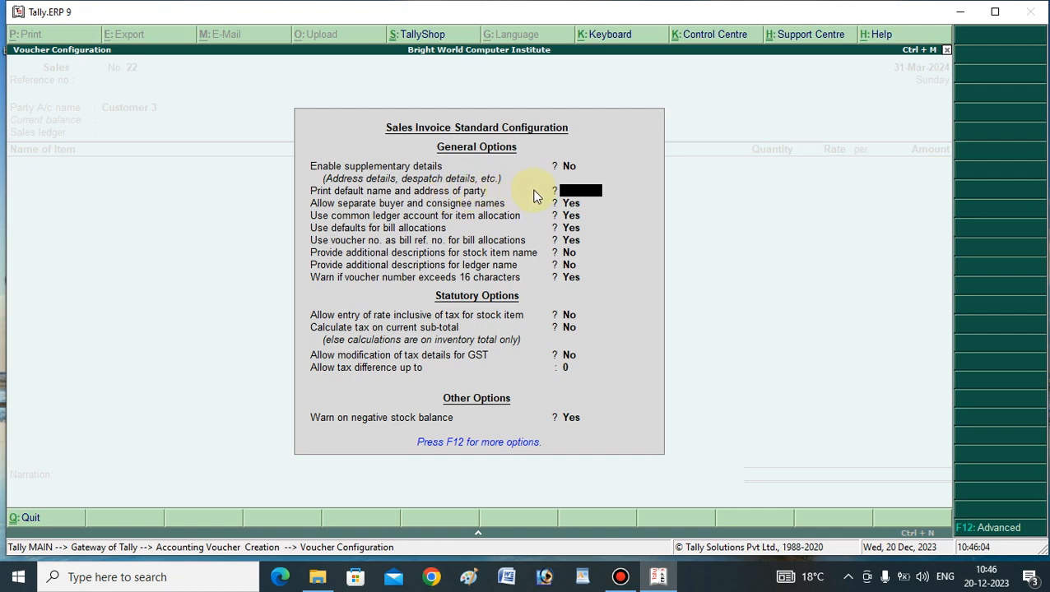
pyautogui.write('y')
pyautogui.press('Return')
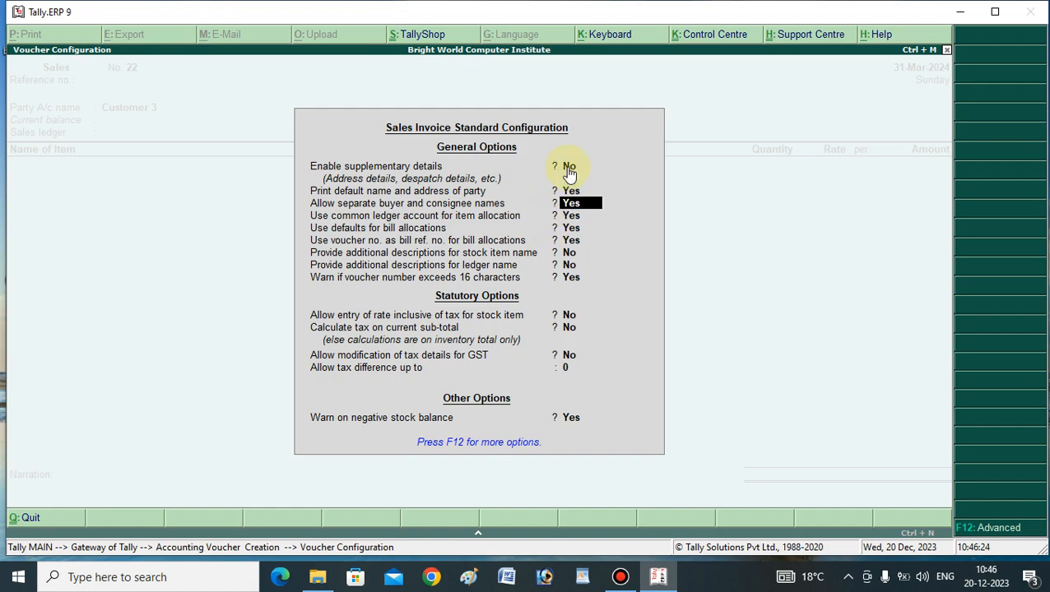
pyautogui.press('Return')
pyautogui.press('Return')
pyautogui.press('Return')
pyautogui.press('Return')
pyautogui.press('Return')
pyautogui.press('Return')
pyautogui.press('Return')
pyautogui.press('Return')
pyautogui.press('Return')
pyautogui.press('Return')
pyautogui.press('Return')
pyautogui.press('Return')
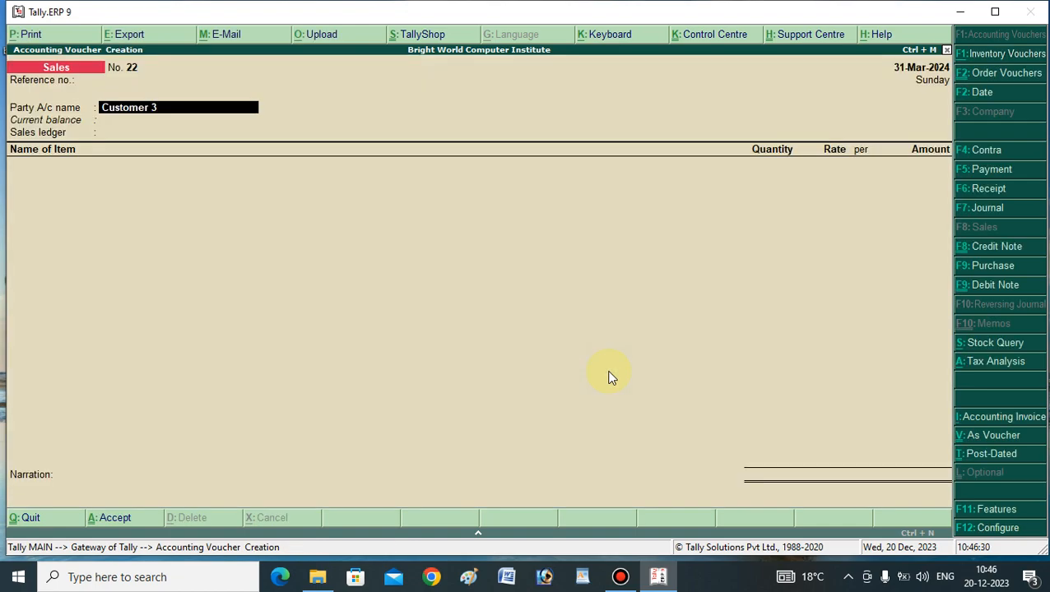
pyautogui.write('Cu')
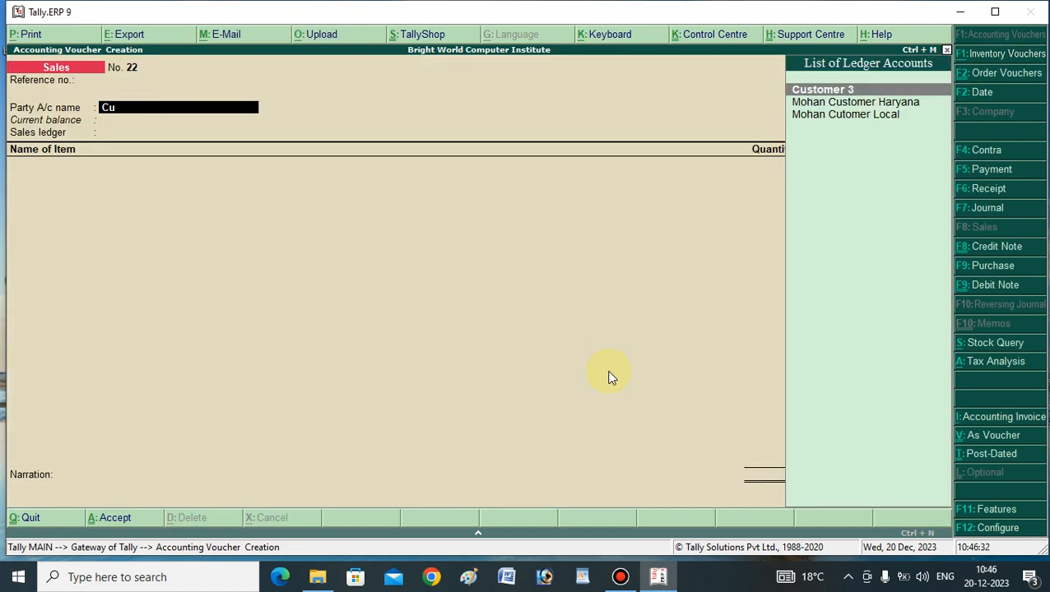
pyautogui.press('Return')
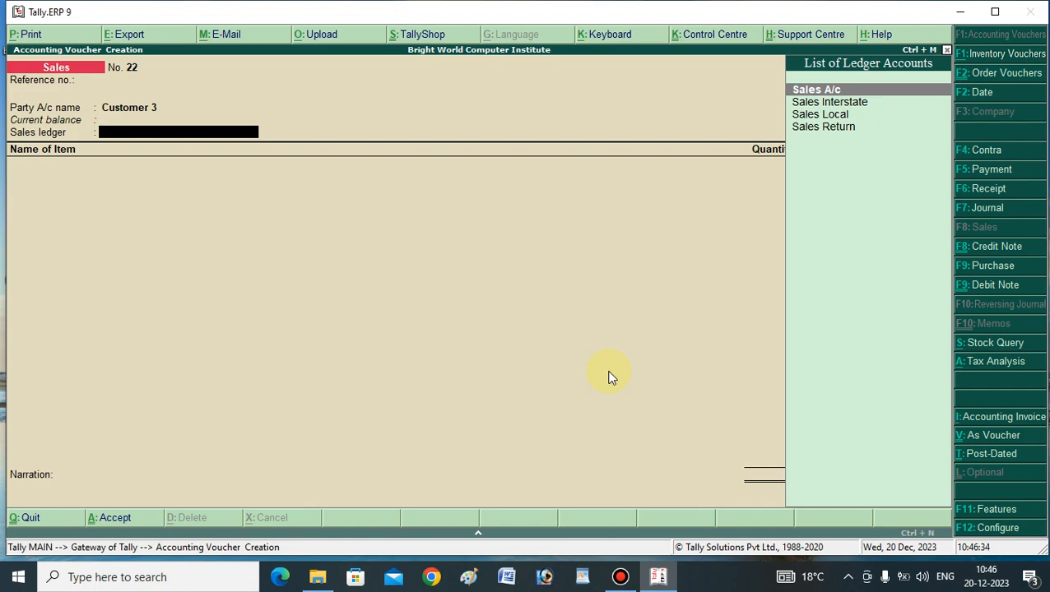
pyautogui.press('BackSpace')
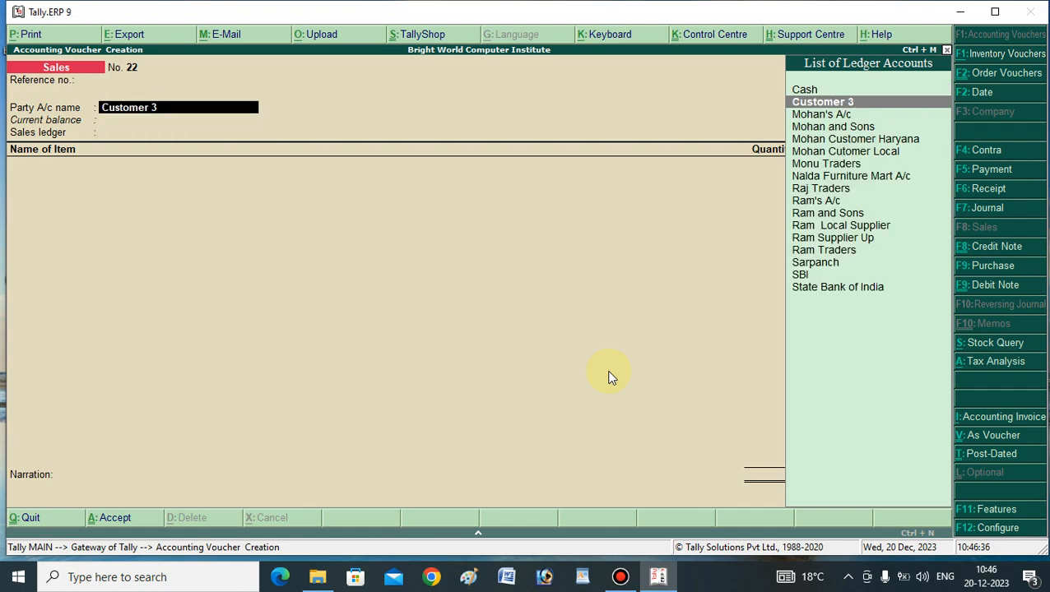
pyautogui.press('Down')
pyautogui.press('Return')
pyautogui.press('BackSpace')
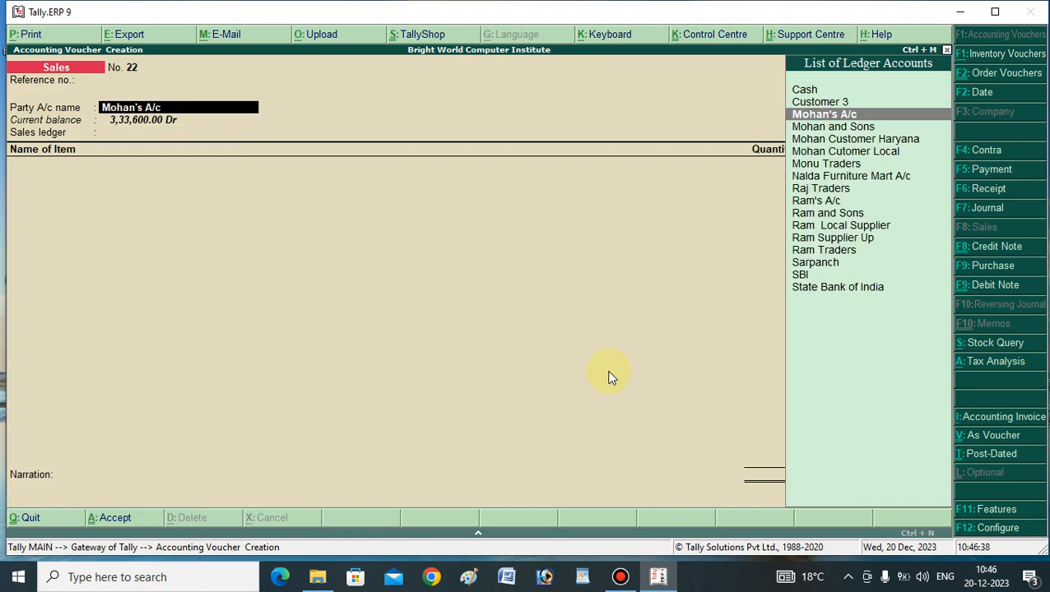
# Step: Select the local customer's ledger as the party account and Sales Local as the sales ledger
pyautogui.press('Down')
pyautogui.press('Down')
pyautogui.press('Down')
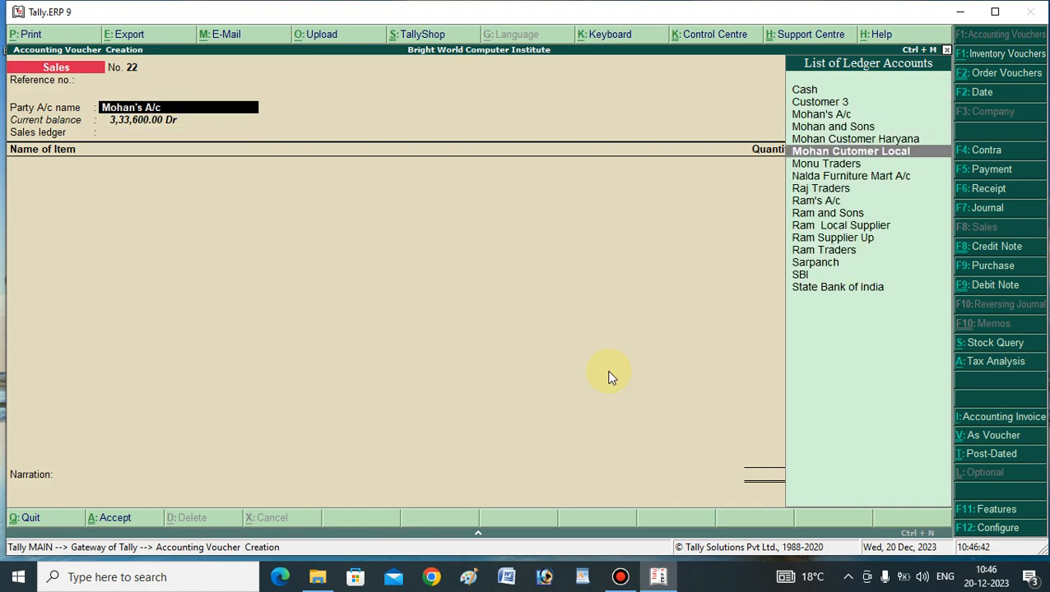
pyautogui.press('Return')
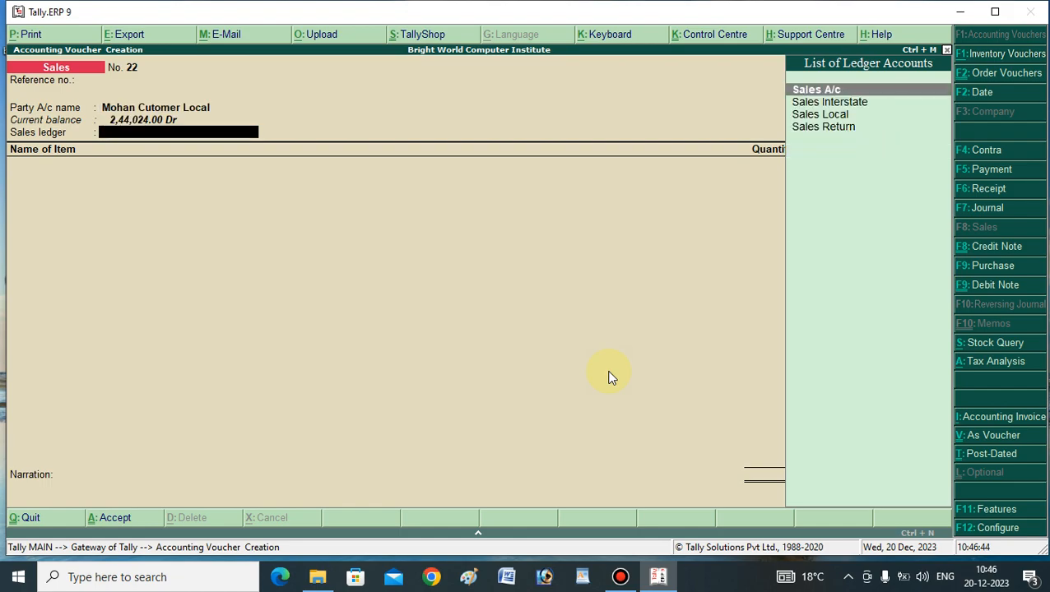
pyautogui.press('BackSpace')
pyautogui.press('Return')
pyautogui.press('Down')
pyautogui.press('Down')
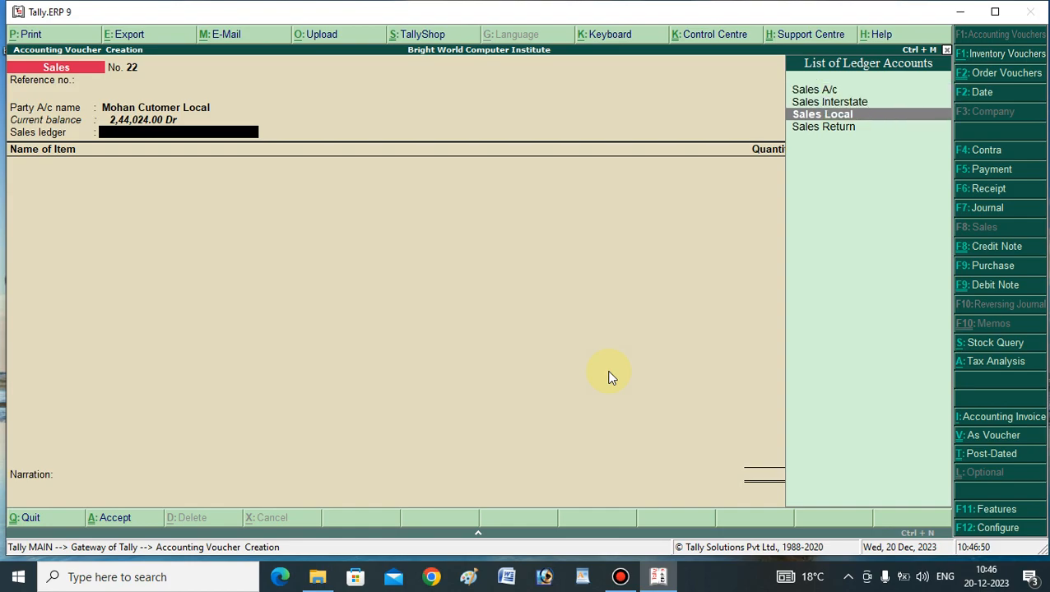
pyautogui.press('Return')
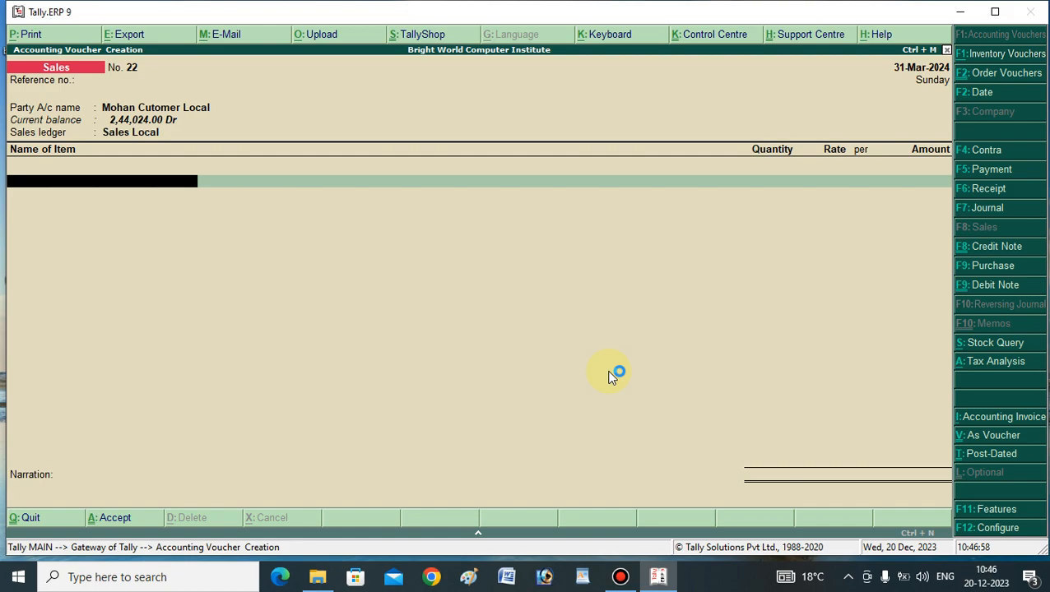
# Step: Add 10 units of Keyboad Gst 18% from Main Location at a rate of 600 and end the item list
pyautogui.write('K')
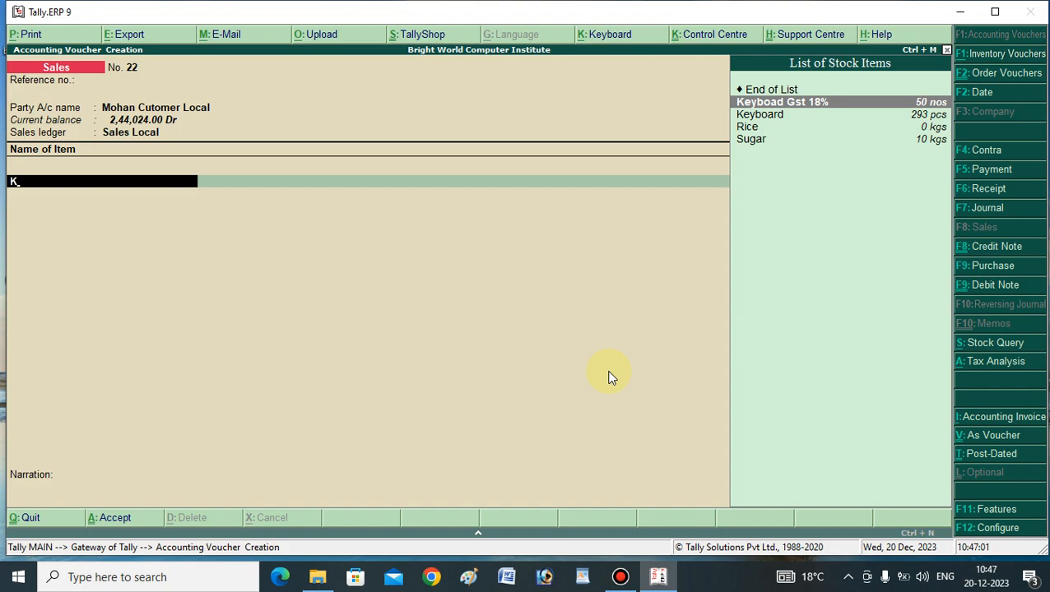
pyautogui.press('Return')
pyautogui.press('Return')
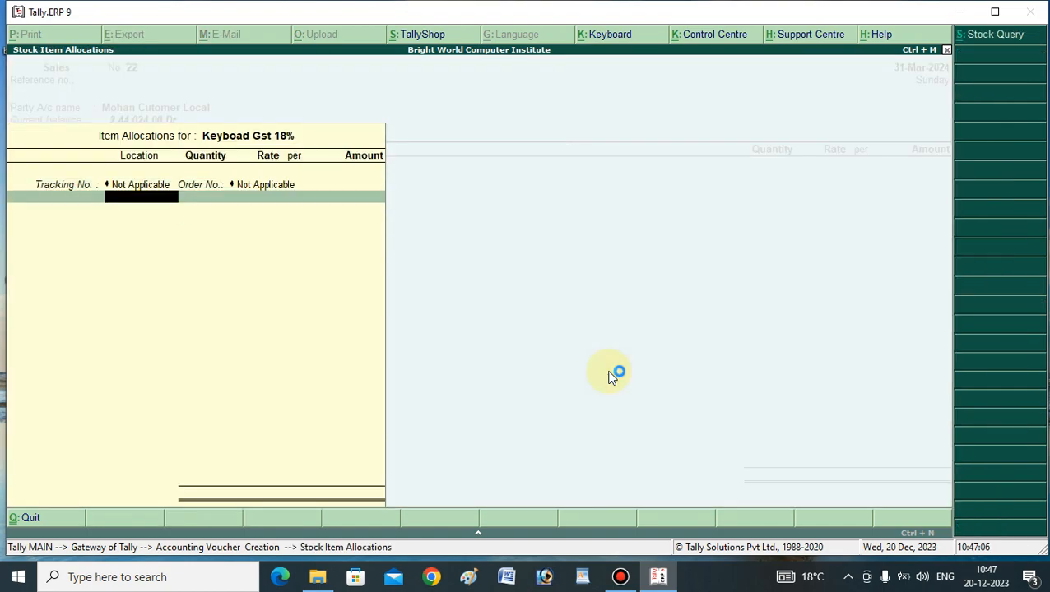
pyautogui.write('M')
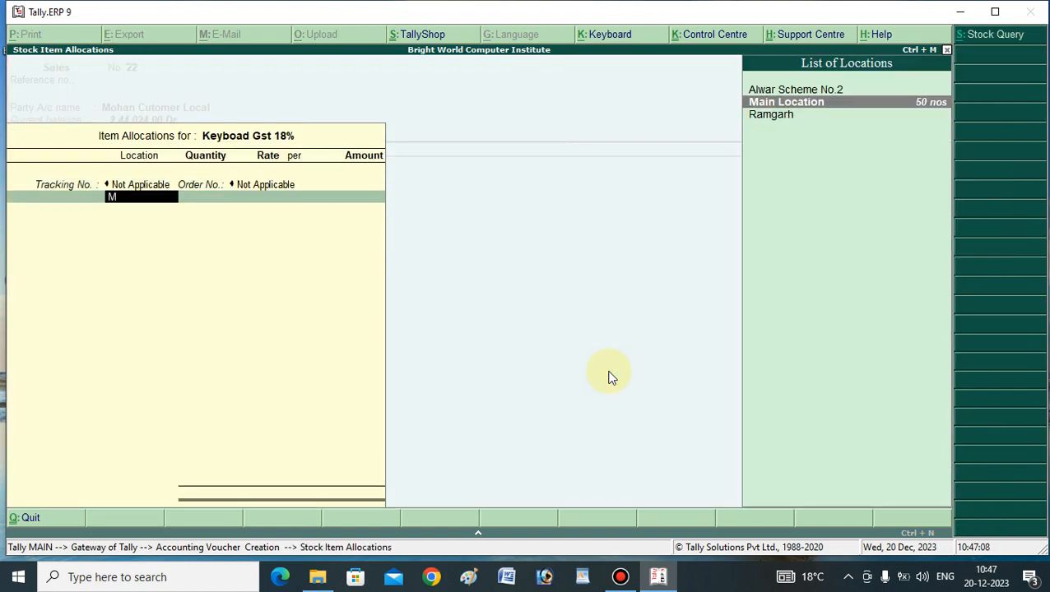
pyautogui.press('Return')
pyautogui.write('10')
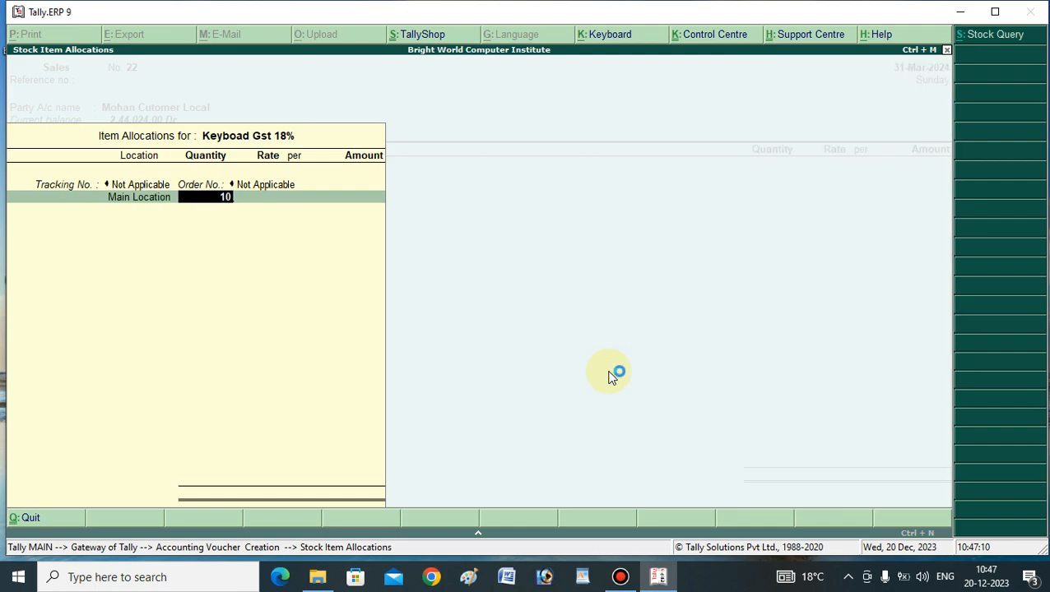
pyautogui.press('Return')
pyautogui.write('600')
pyautogui.press('Return')
pyautogui.press('Return')
pyautogui.press('Return')
pyautogui.press('Return')
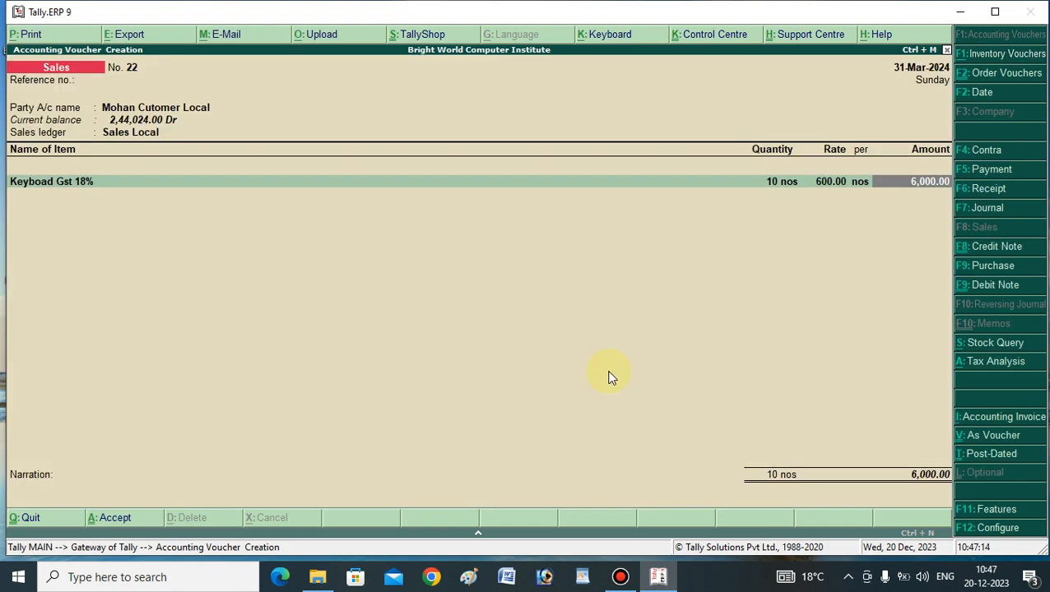
pyautogui.press('Return')
pyautogui.press('Return')
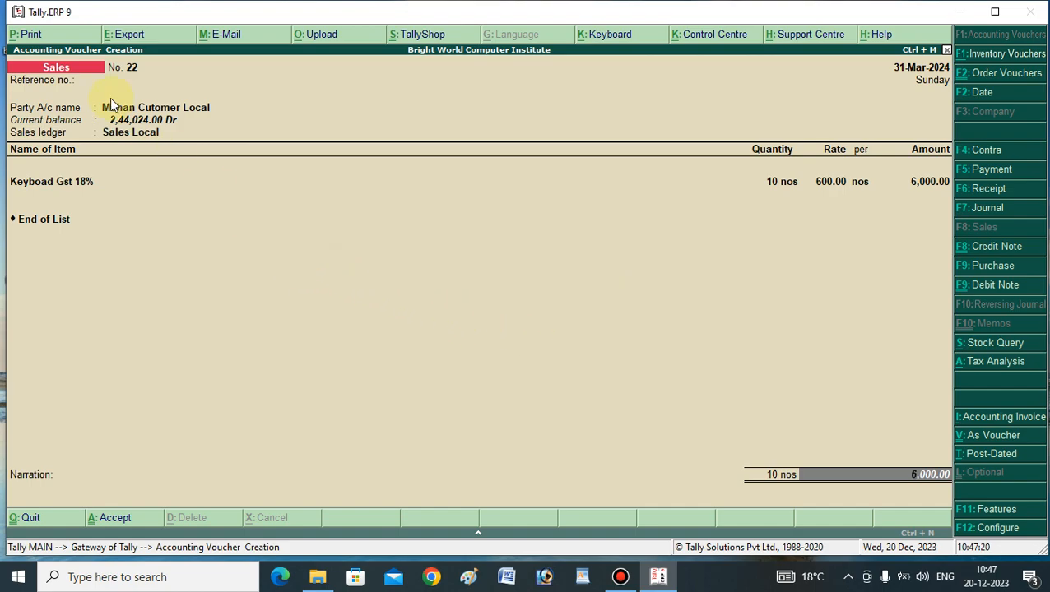
# Step: Open the sales voucher's Tax Invoice in print preview and enlarge it to examine the consignee and buyer details
pyautogui.click(26, 36)
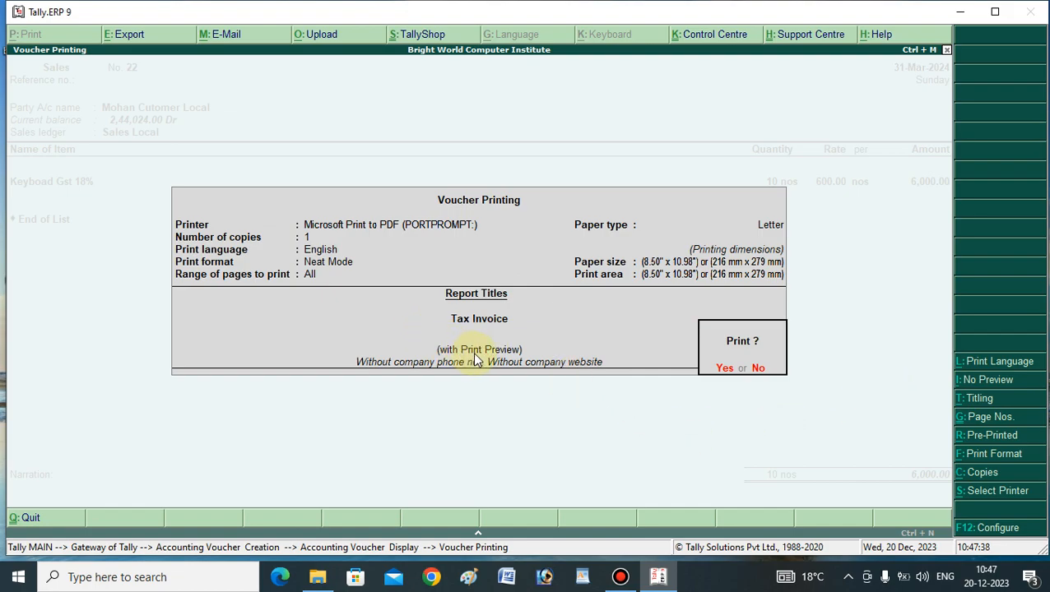
pyautogui.click(980, 381)
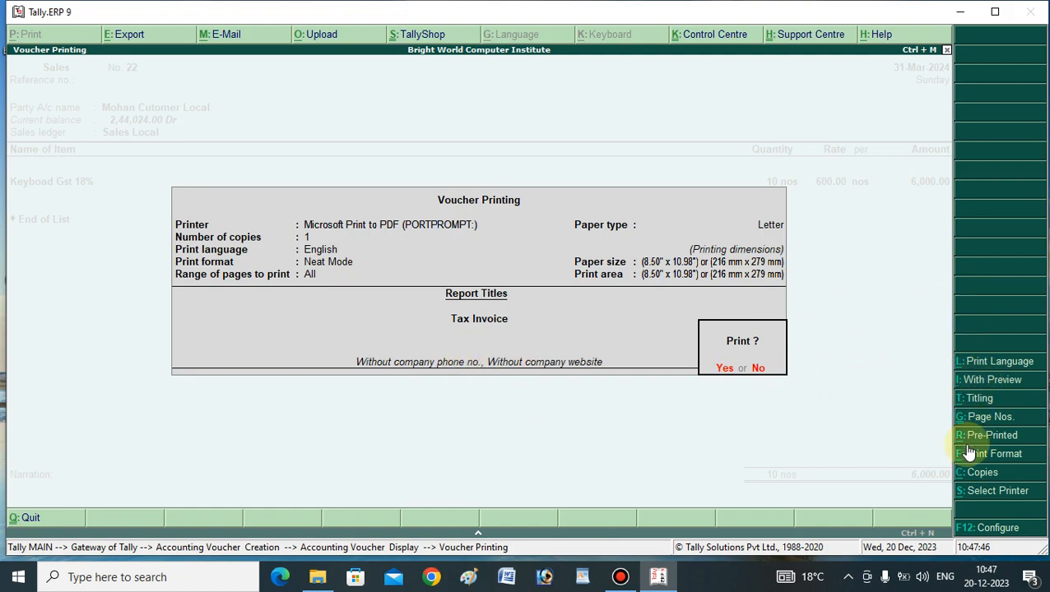
pyautogui.click(988, 384)
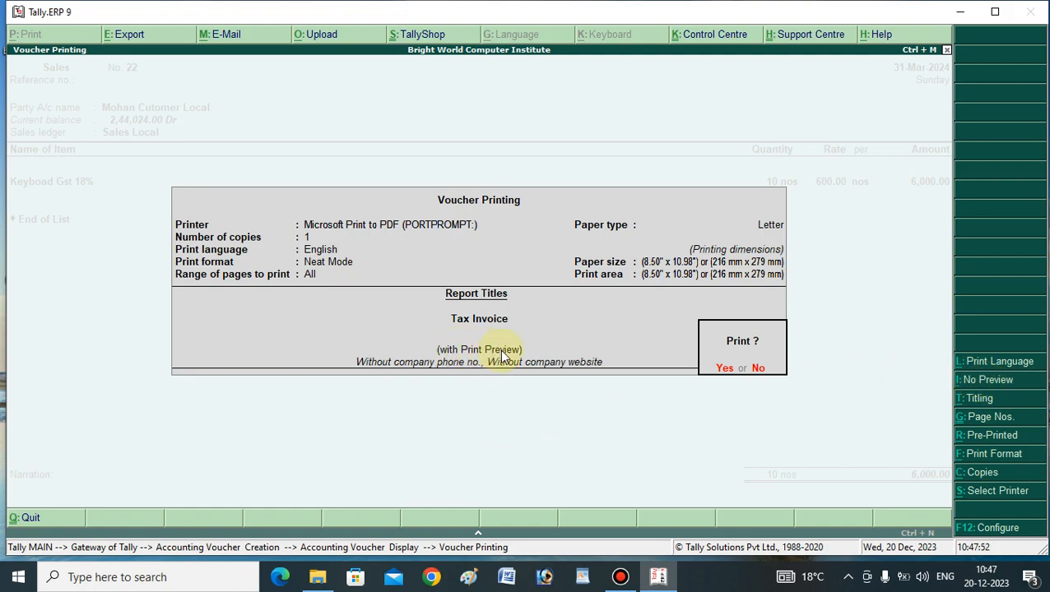
pyautogui.click(722, 369)
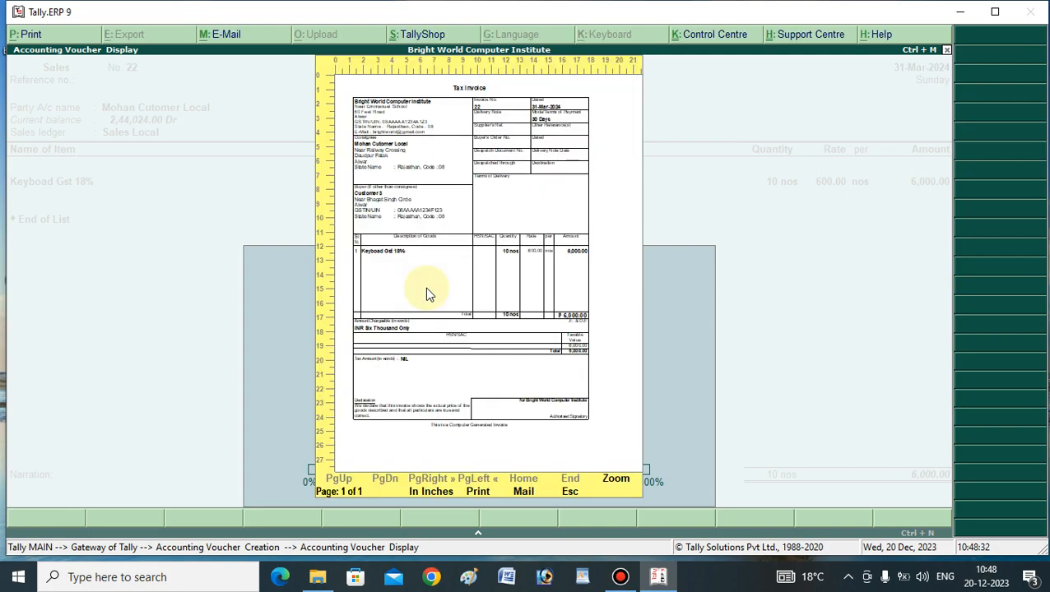
pyautogui.click(616, 481)
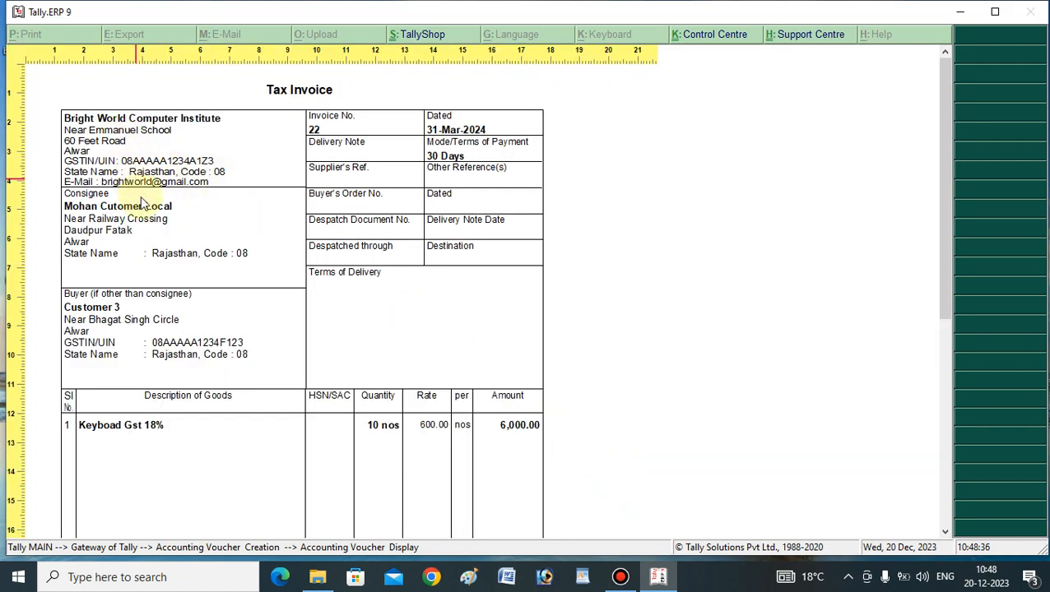